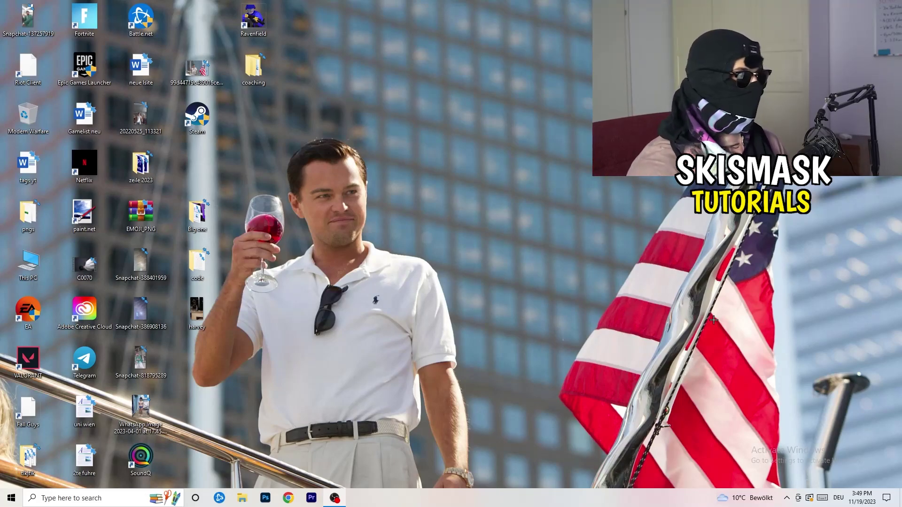
Move the Steam shortcut to the desktop centre and open its Properties.
drag(197, 117, 479, 167)
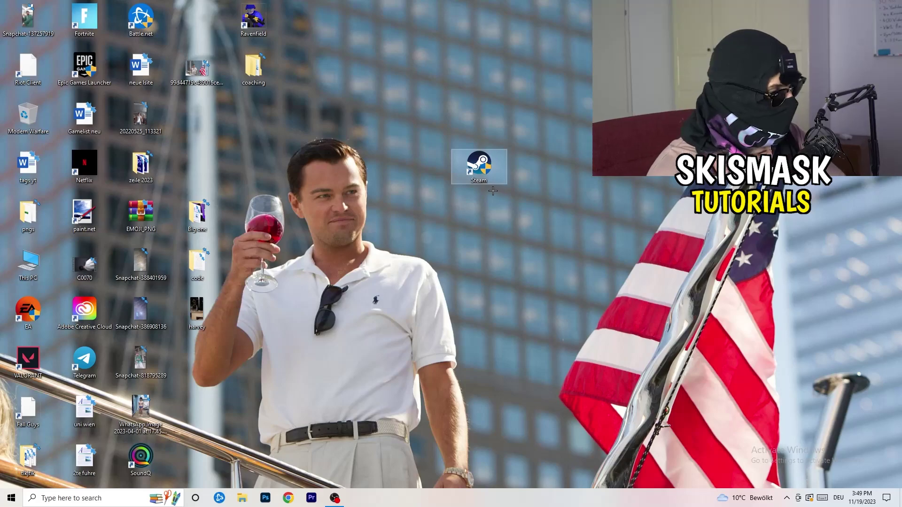
right_click(482, 169)
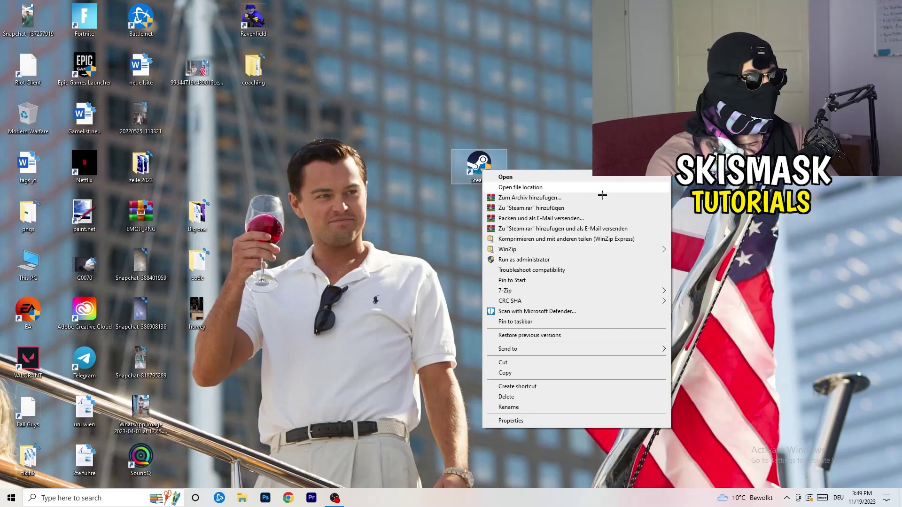
click(512, 421)
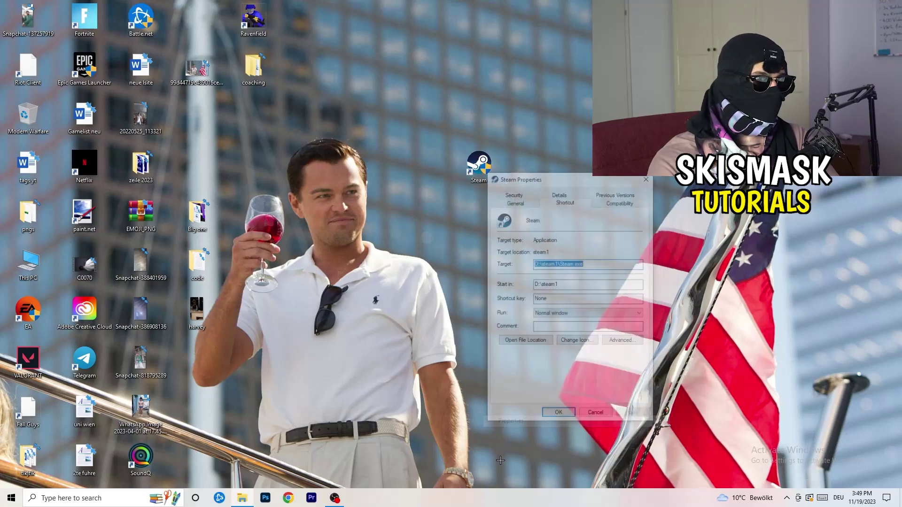
drag(560, 179, 398, 133)
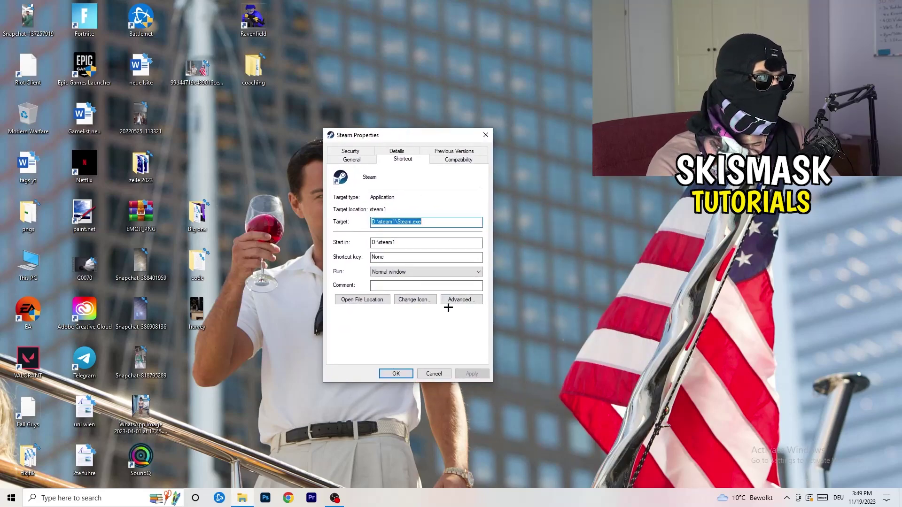
Keep Windows 8 compatibility mode on the Compatibility tab and save with OK.
click(458, 160)
drag(414, 137, 521, 98)
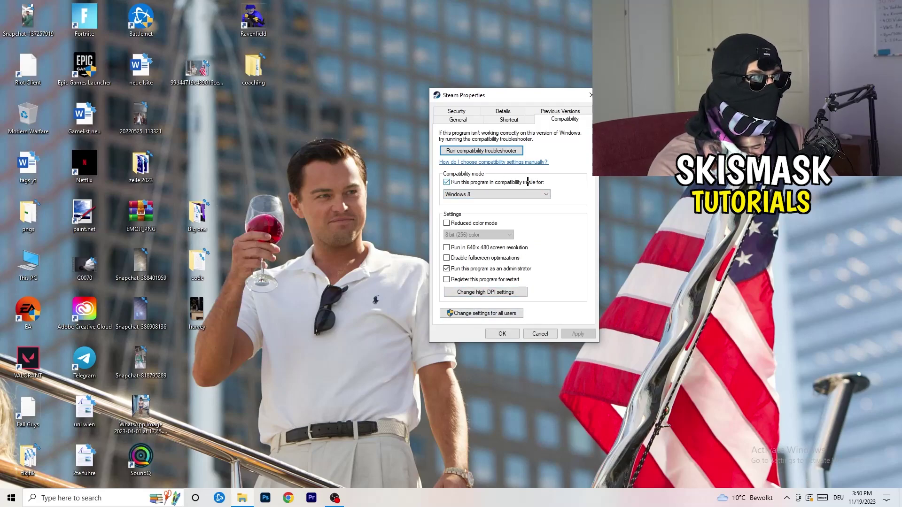
click(541, 194)
click(545, 244)
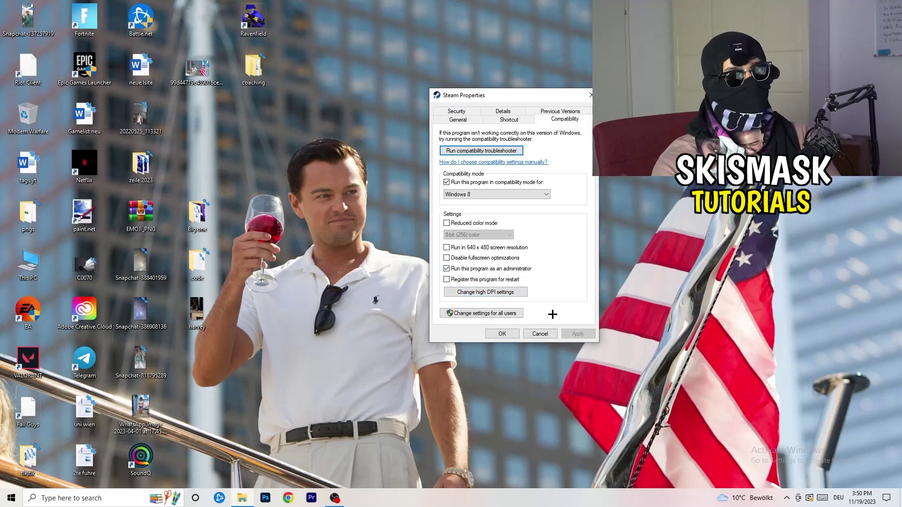
click(505, 334)
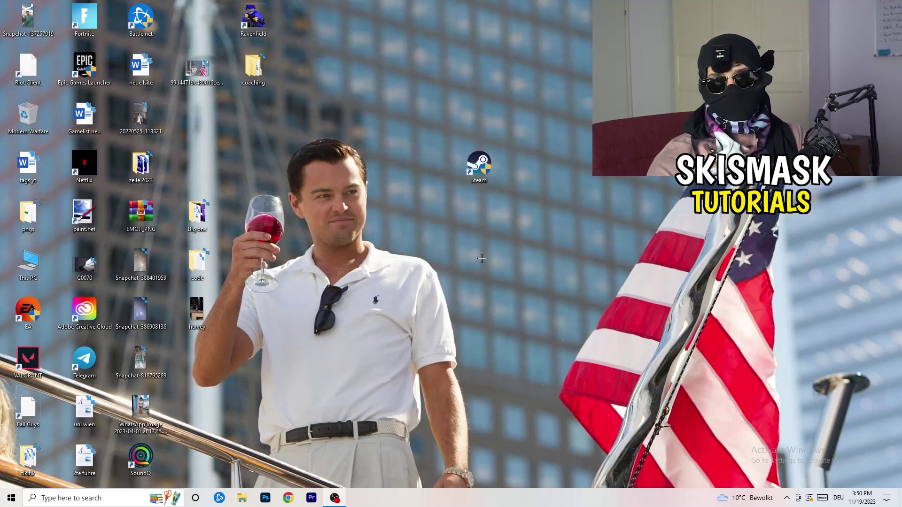
Place the Steam shortcut over the man's head and recheck its unchanged Compatibility settings.
drag(481, 168, 426, 170)
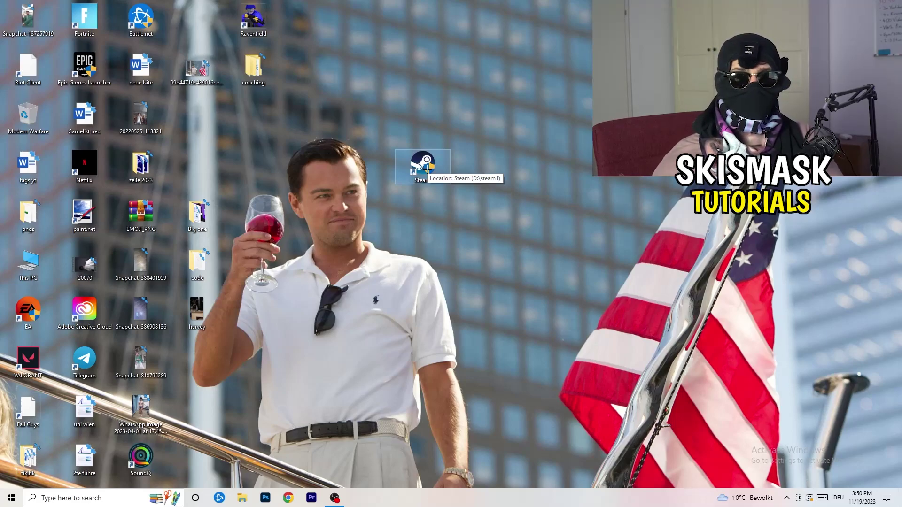
drag(427, 168, 314, 168)
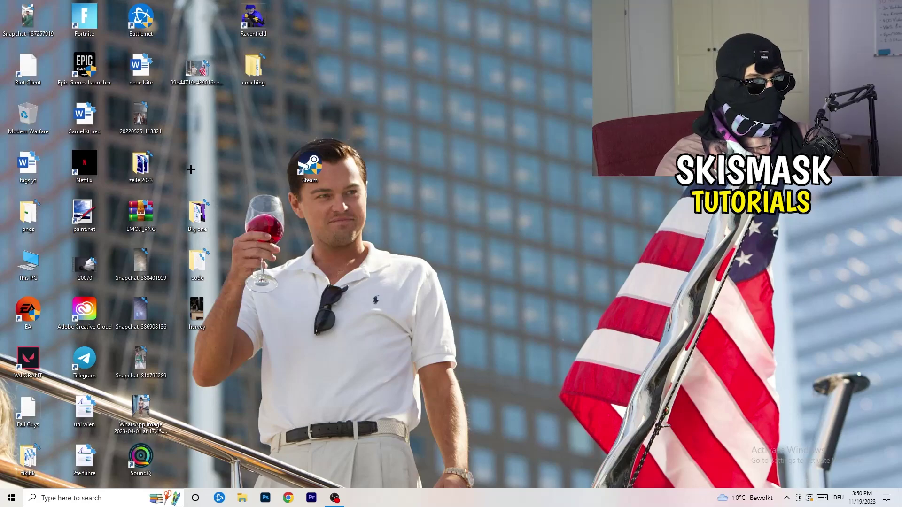
right_click(310, 173)
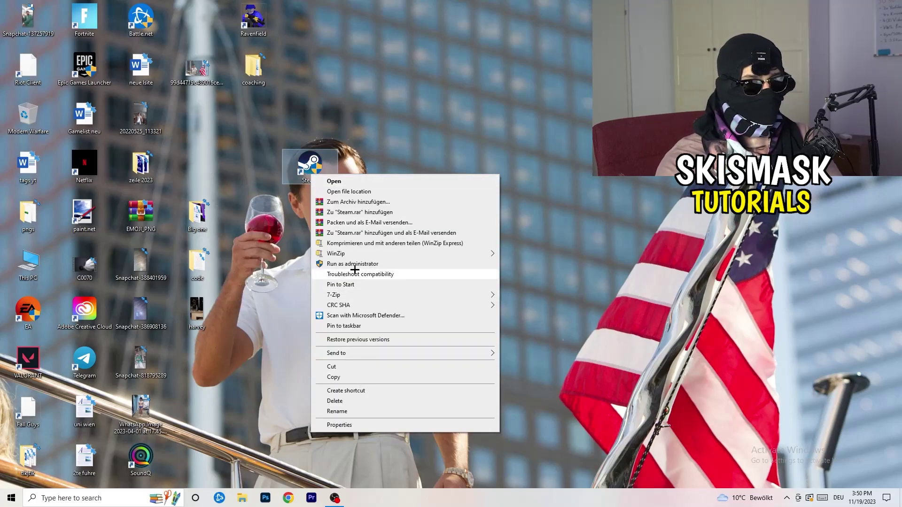
click(345, 425)
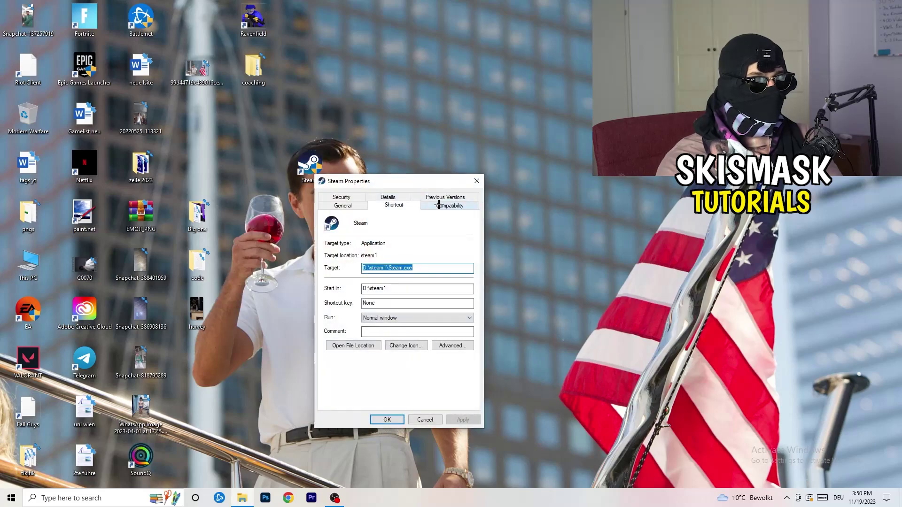
click(444, 206)
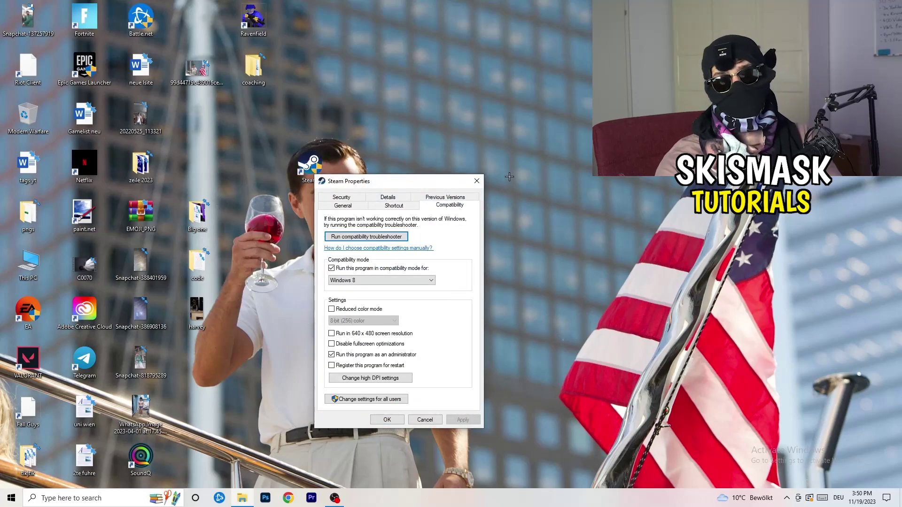
click(476, 180)
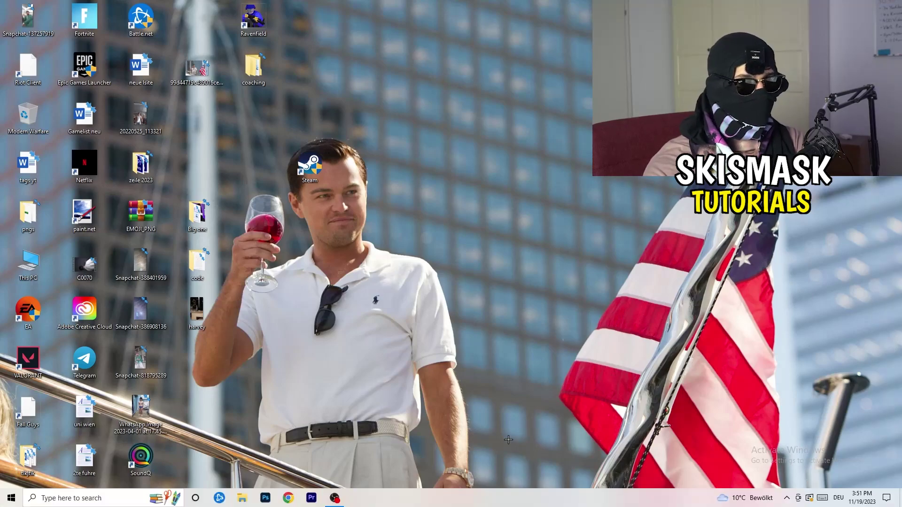
Launch Task Manager from the taskbar, maximize it, and show the Details tab.
right_click(459, 501)
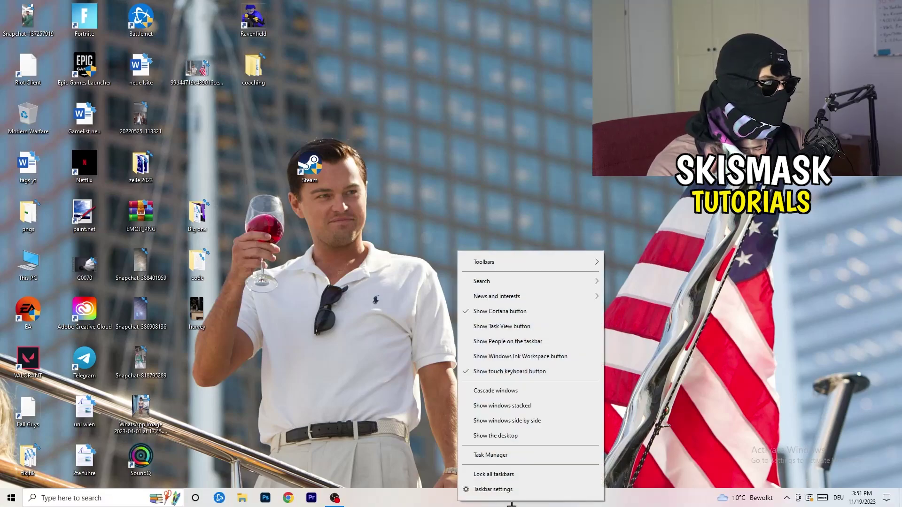
click(502, 456)
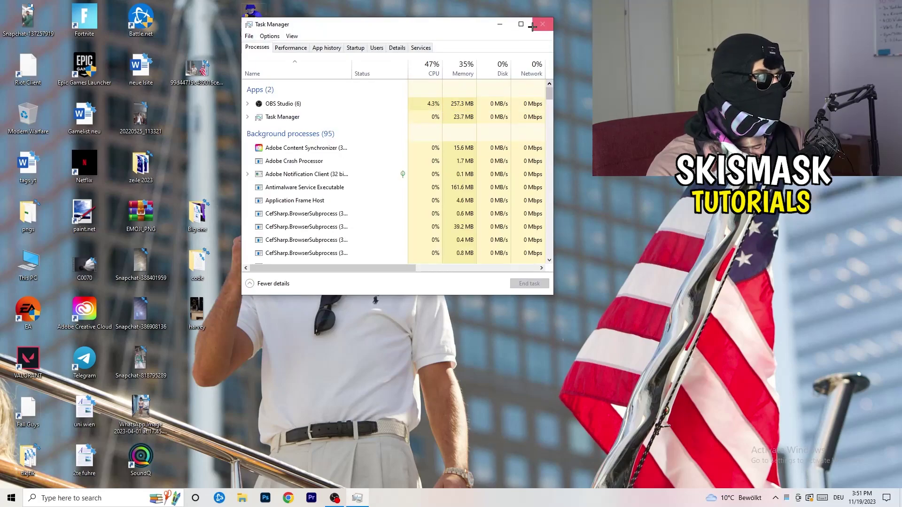
click(525, 22)
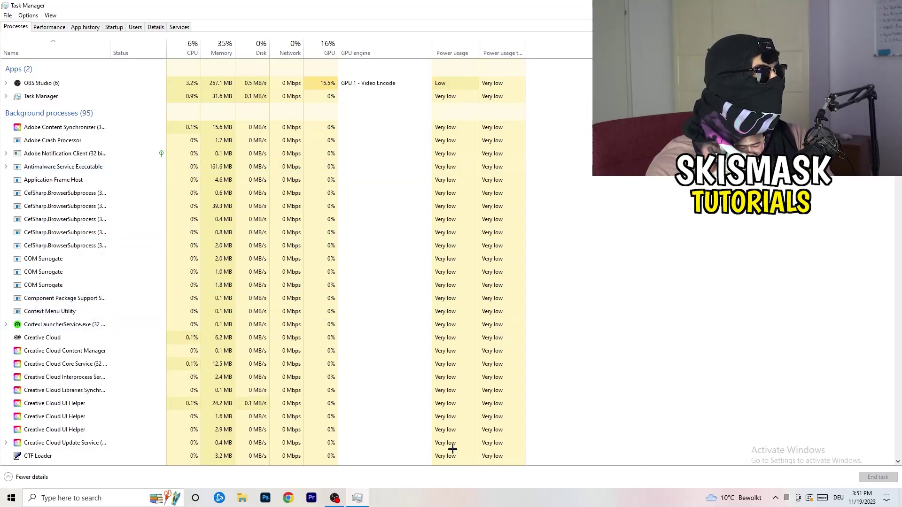
click(155, 27)
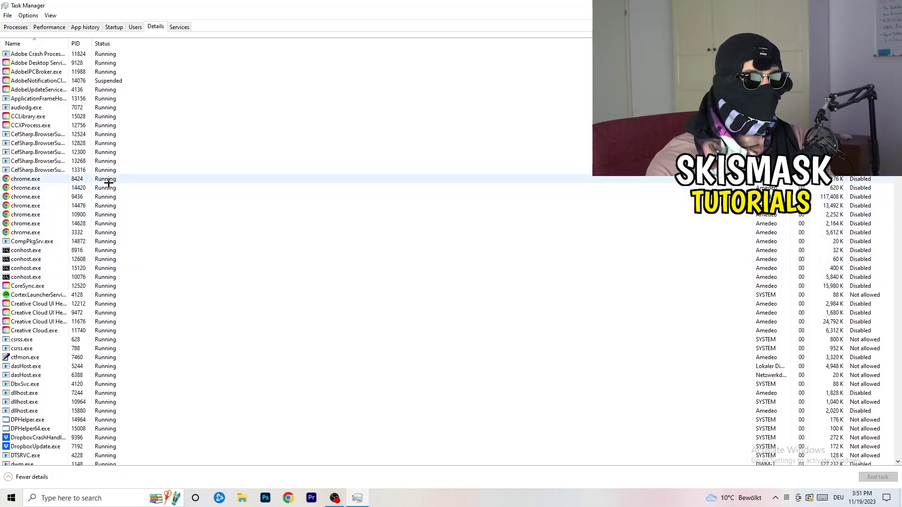
Leave the Creative Cloud UI Helper priority at Normal and view the Startup apps list.
scroll(276, 272, down, 3)
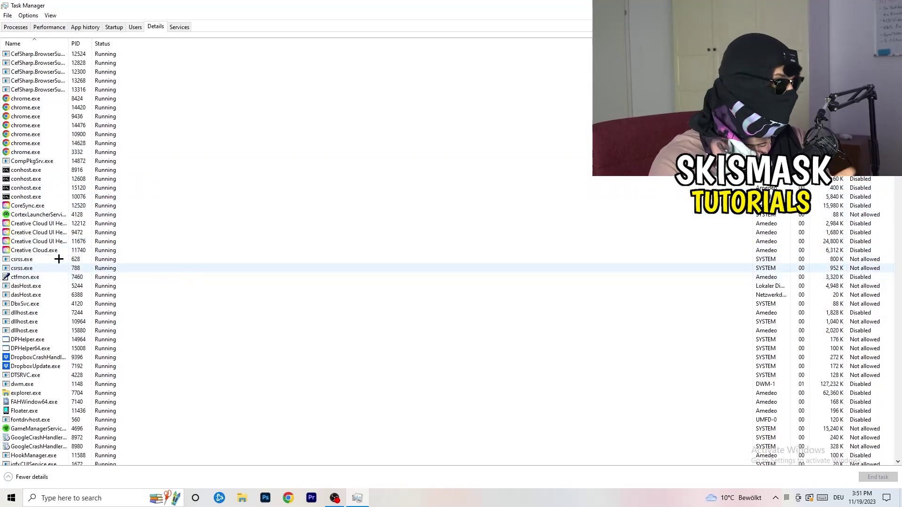
right_click(37, 241)
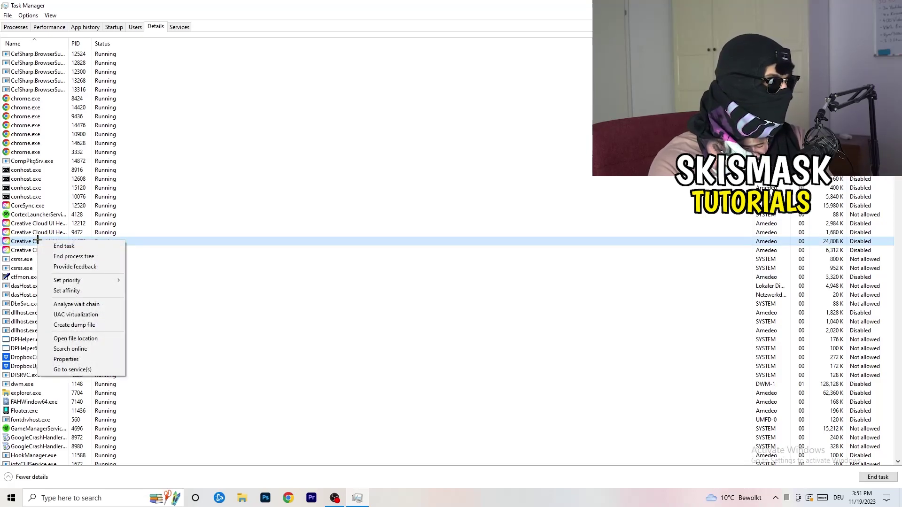
mouse_move(82, 283)
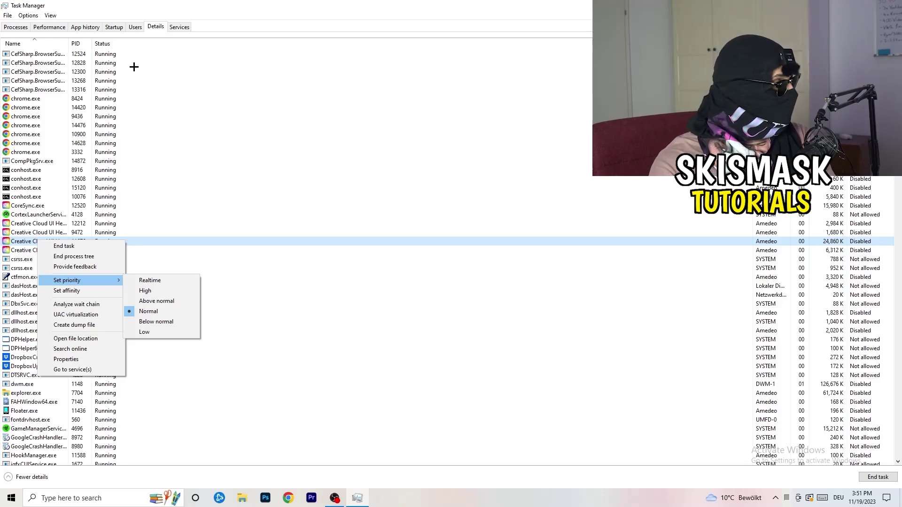
click(119, 27)
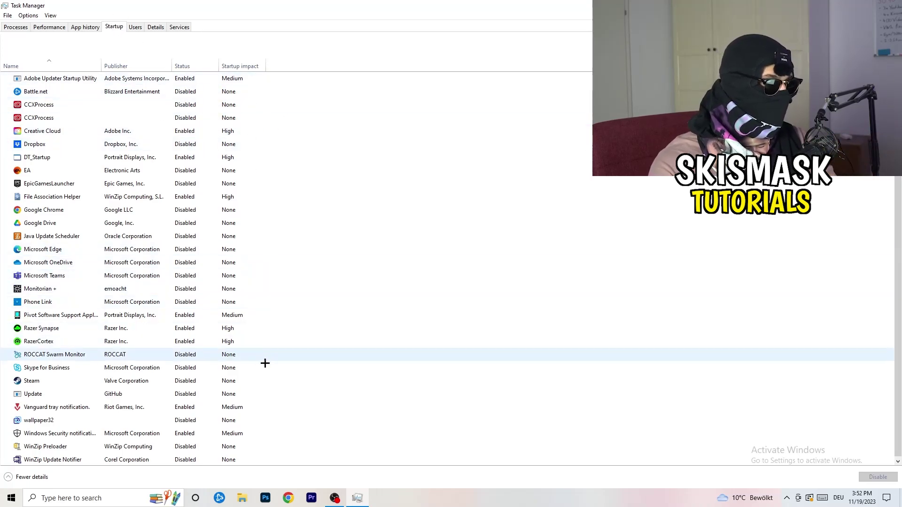
Leave File Association Helper enabled in the Startup list.
scroll(268, 416, down, 1)
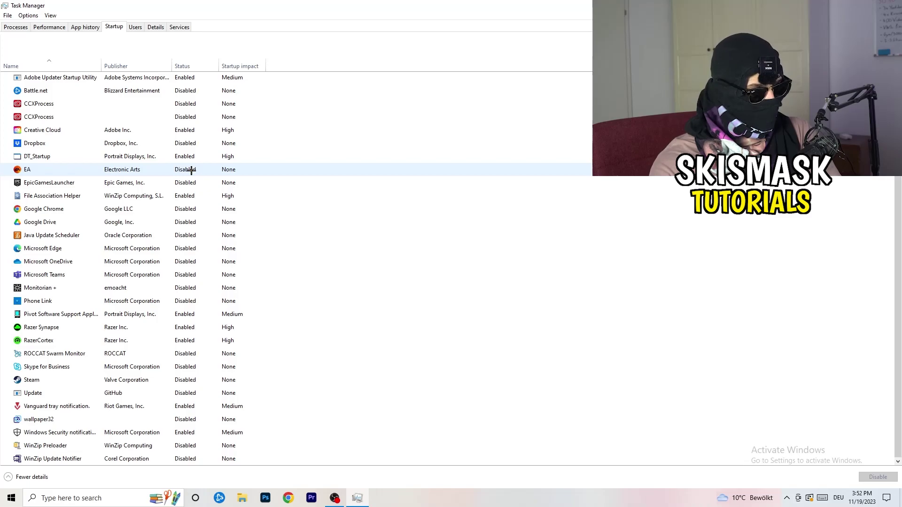
right_click(193, 198)
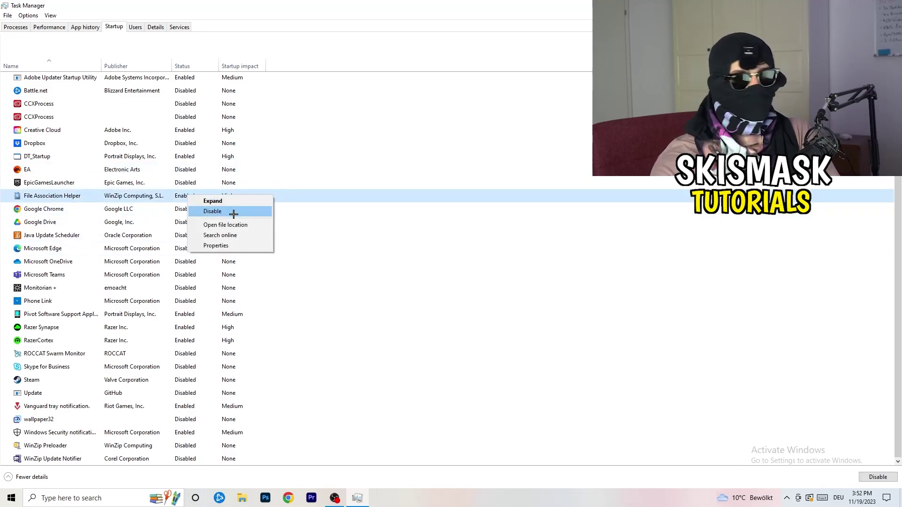
click(368, 68)
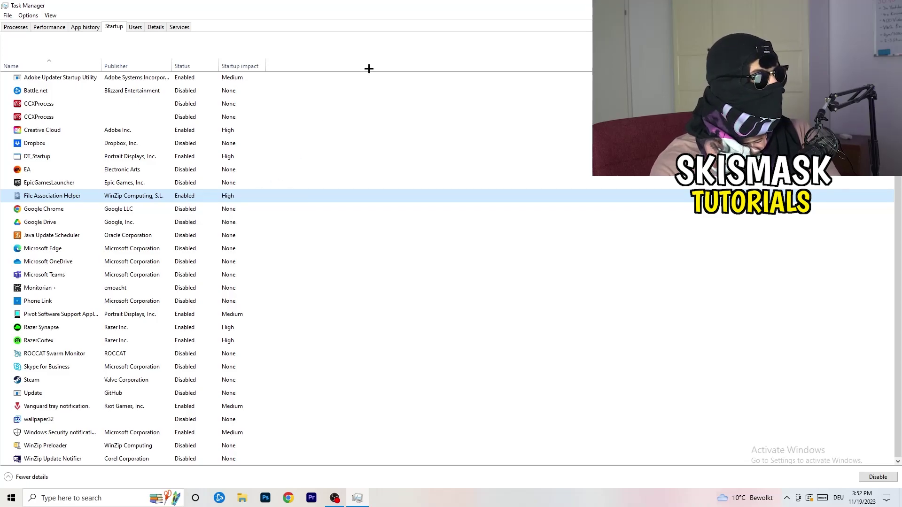
Sort the Processes tab by GPU usage, putting OBS Studio on top.
click(23, 27)
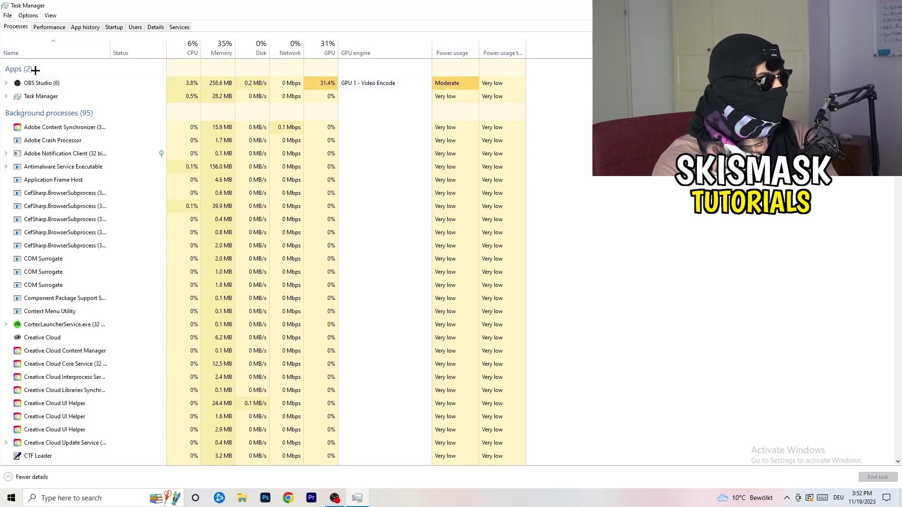
click(192, 41)
click(324, 43)
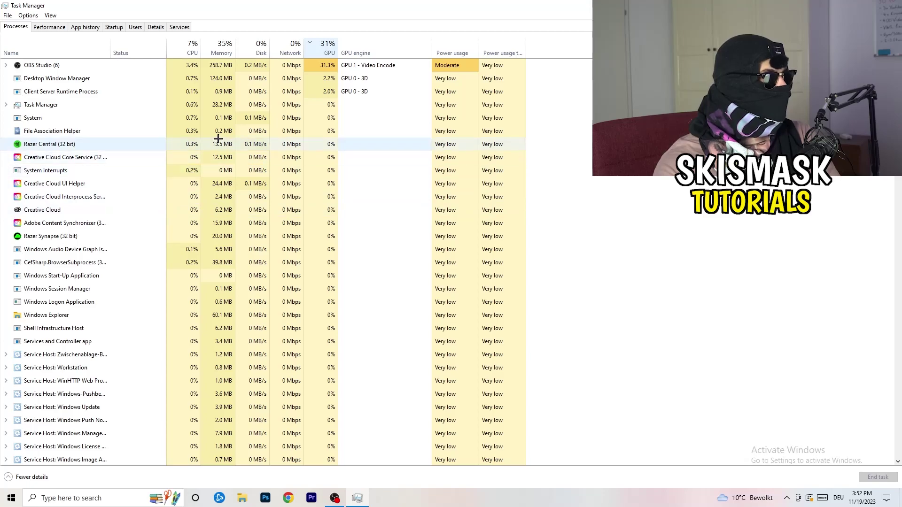
Reverse the GPU sort, review background processes and the search indexer, then sort by CPU.
click(325, 50)
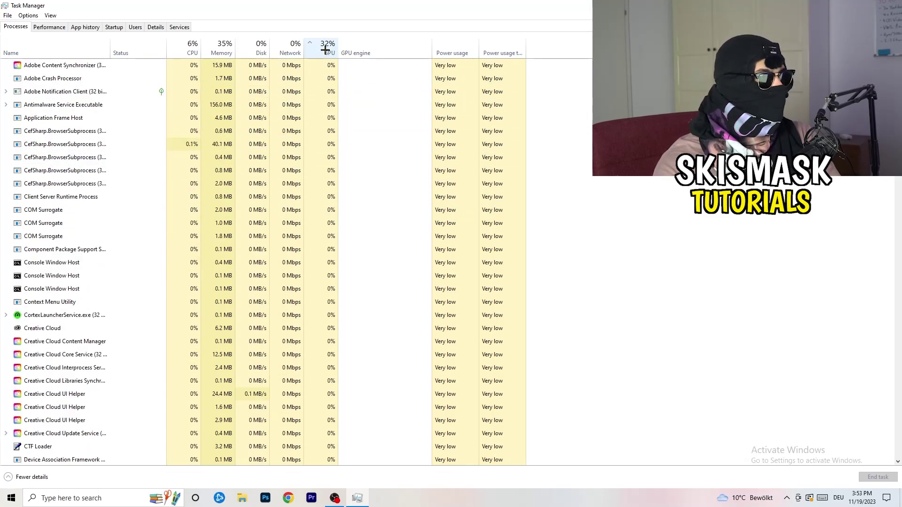
scroll(332, 147, down, 14)
scroll(333, 150, up, 8)
scroll(333, 149, up, 6)
scroll(333, 141, down, 19)
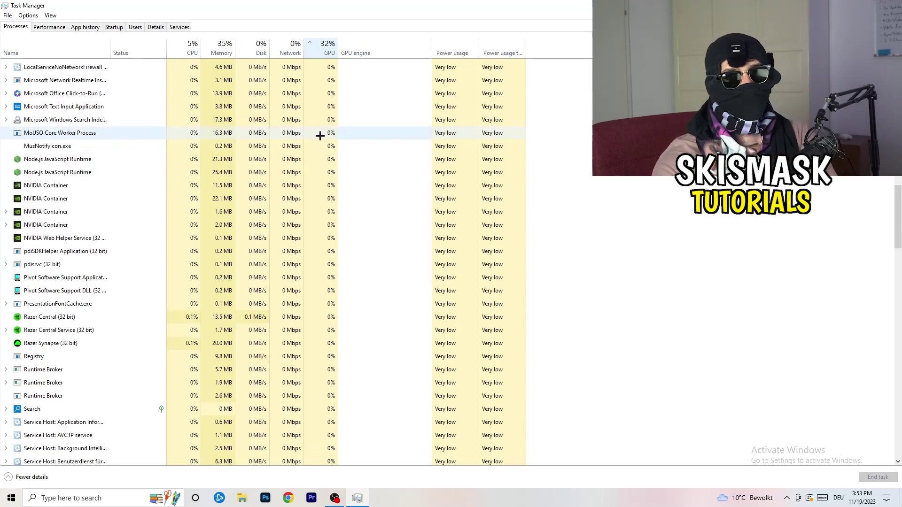
right_click(305, 117)
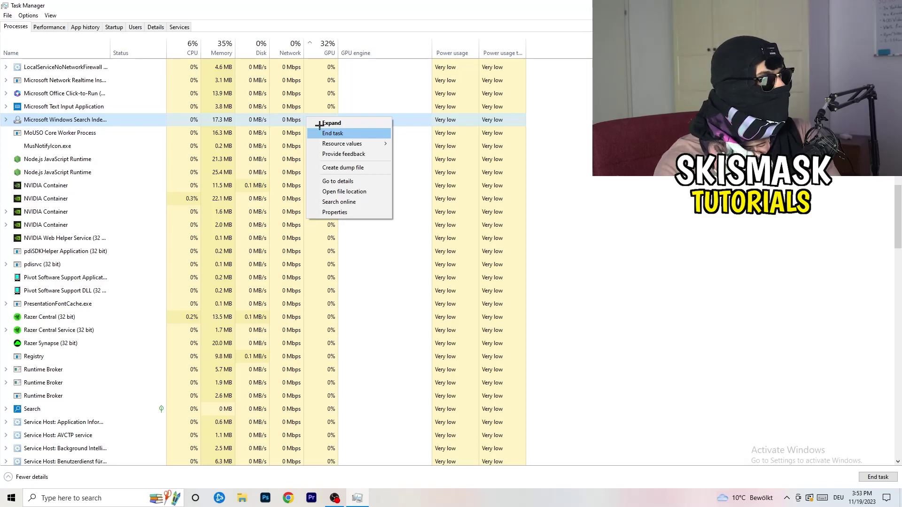
click(184, 46)
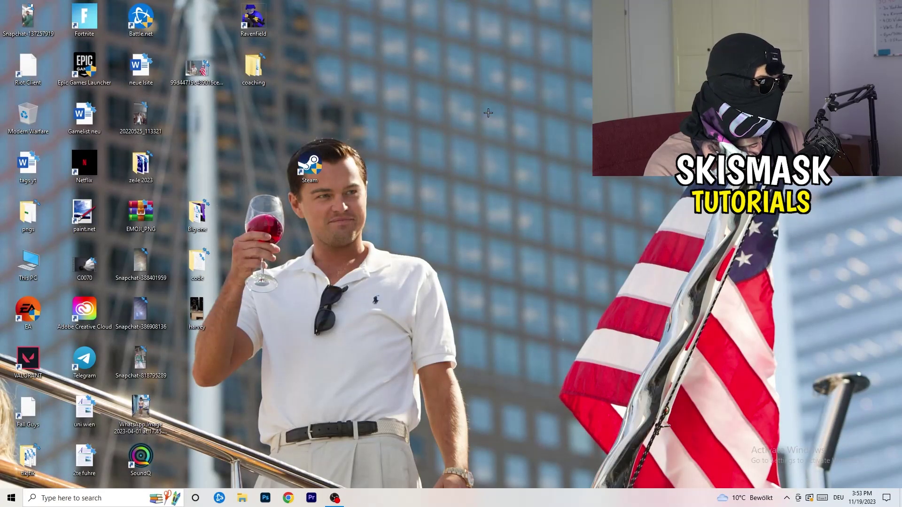
In Settings > Gaming, confirm background recording is off and Game Mode is On.
click(2, 504)
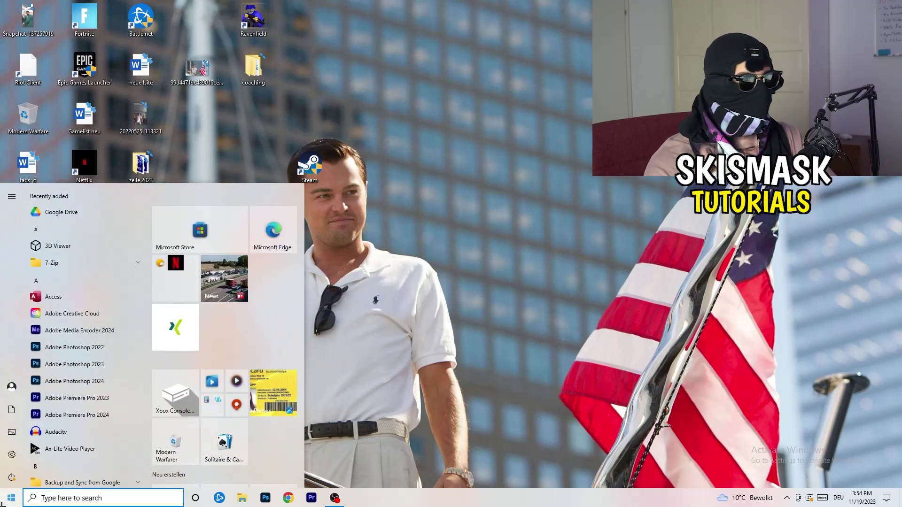
click(12, 455)
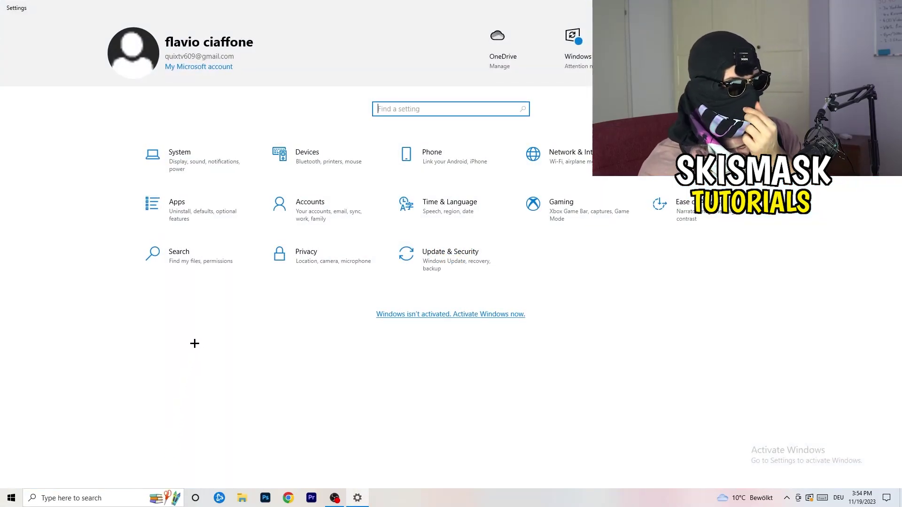
click(559, 207)
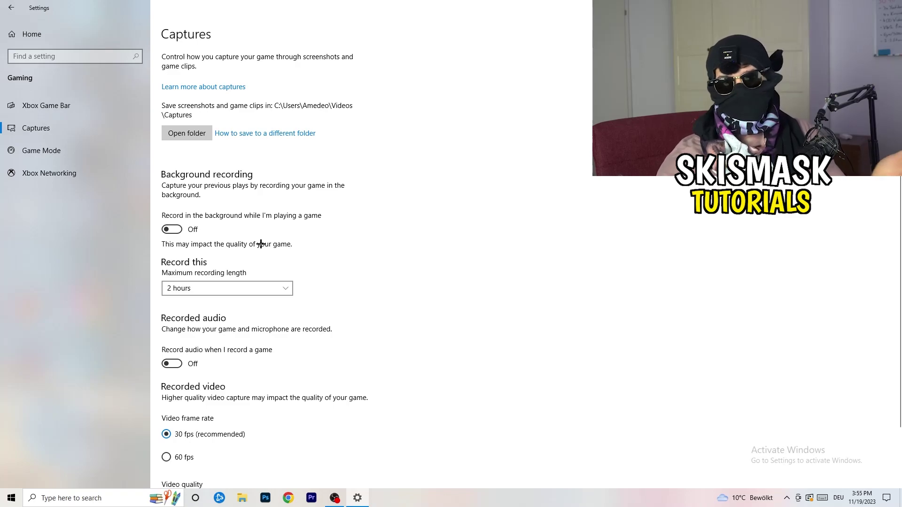
scroll(260, 244, down, 2)
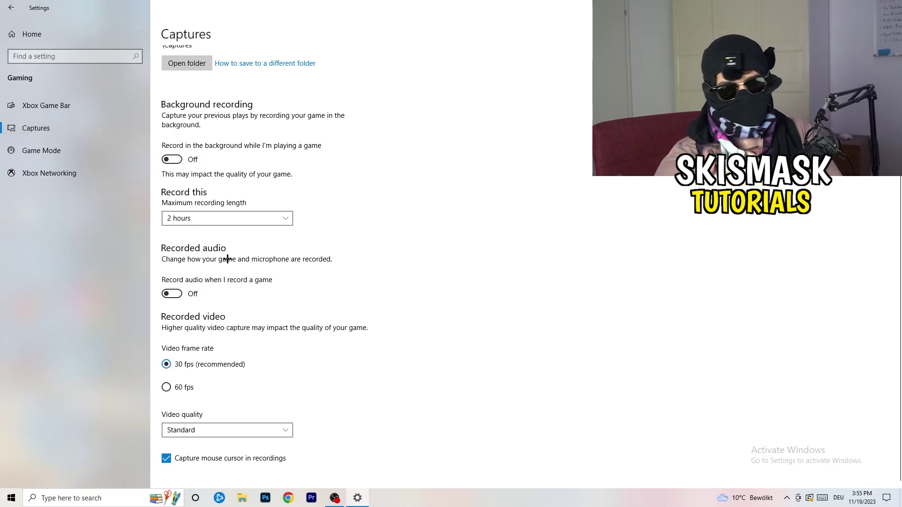
click(20, 149)
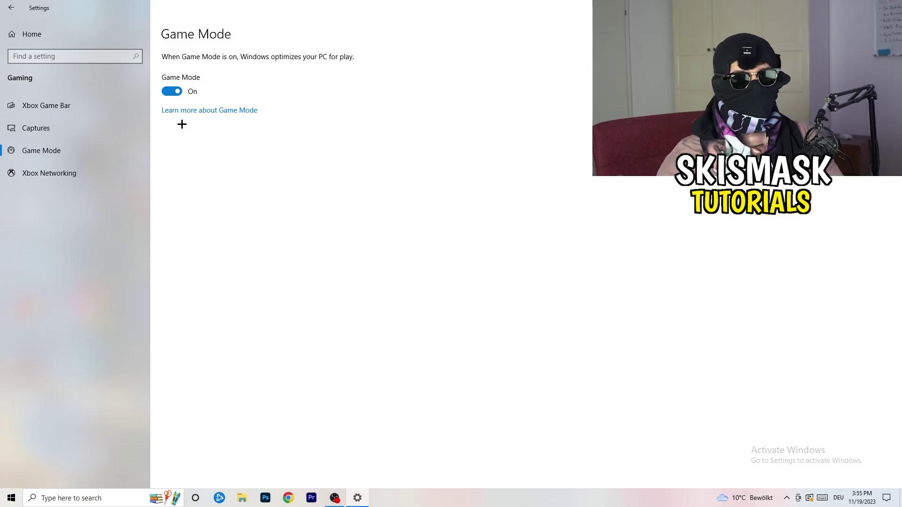
Check Windows Update, showing the 2023-11 cumulative update awaiting restart.
click(11, 8)
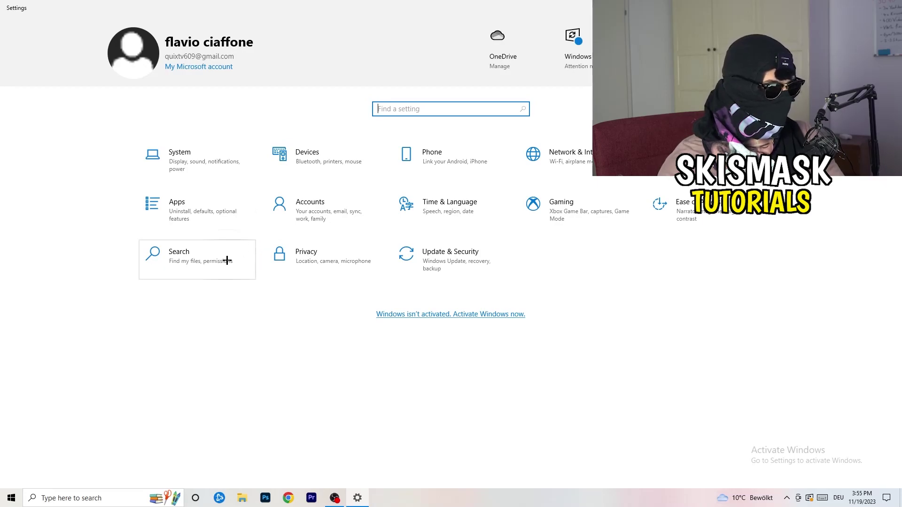
click(475, 258)
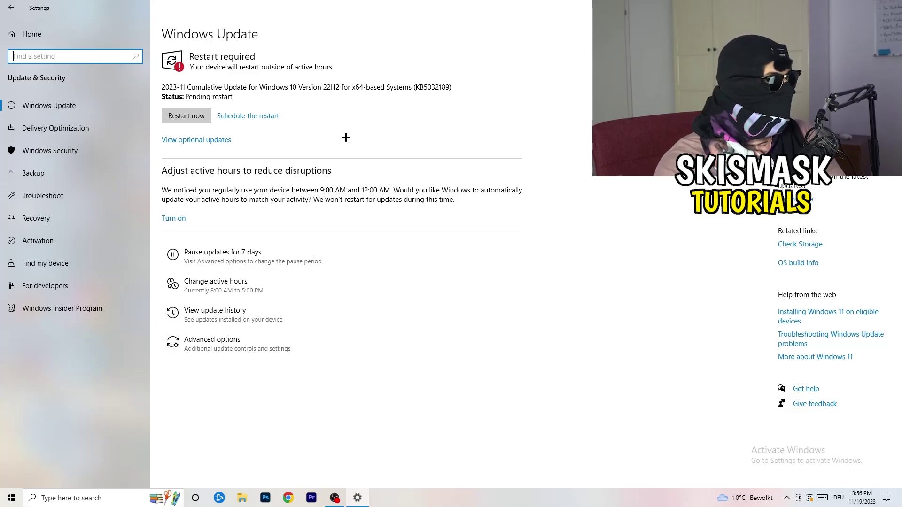
click(879, 7)
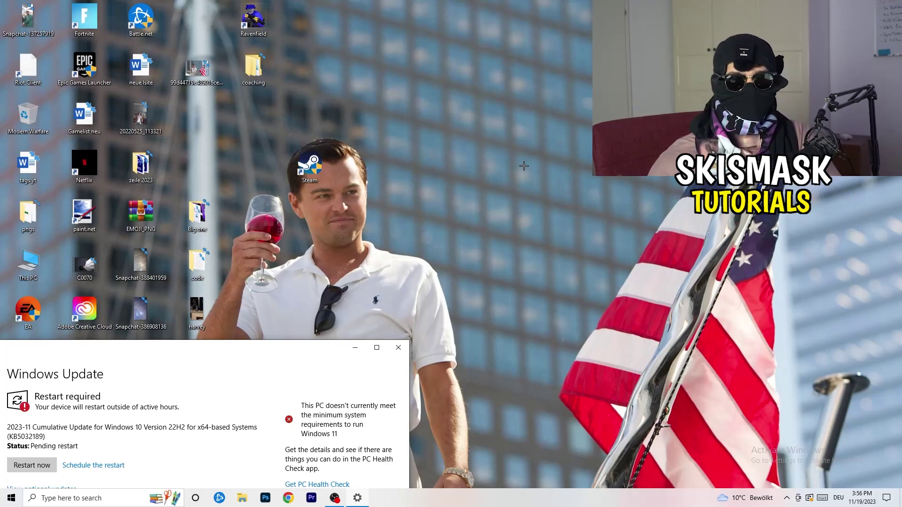
click(376, 347)
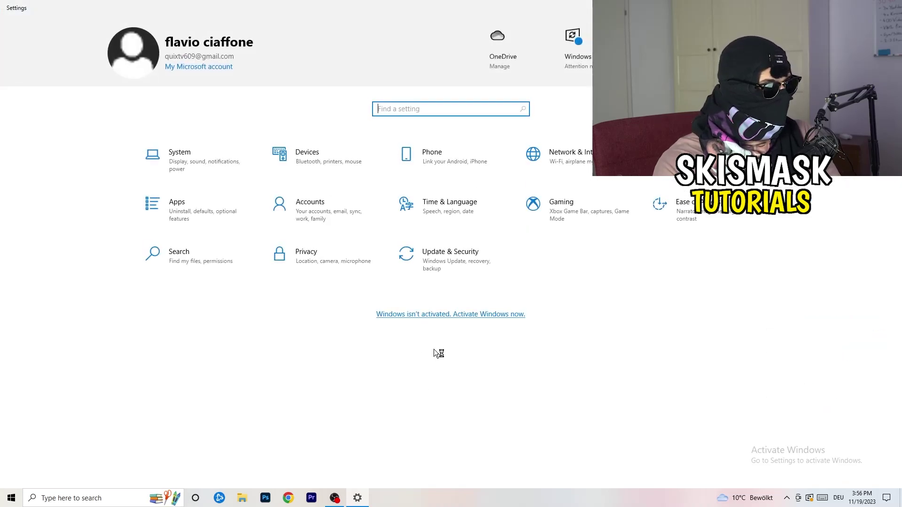
Confirm 100% scale and 1920 × 1080 resolution in Display, then go to Power & sleep.
click(197, 173)
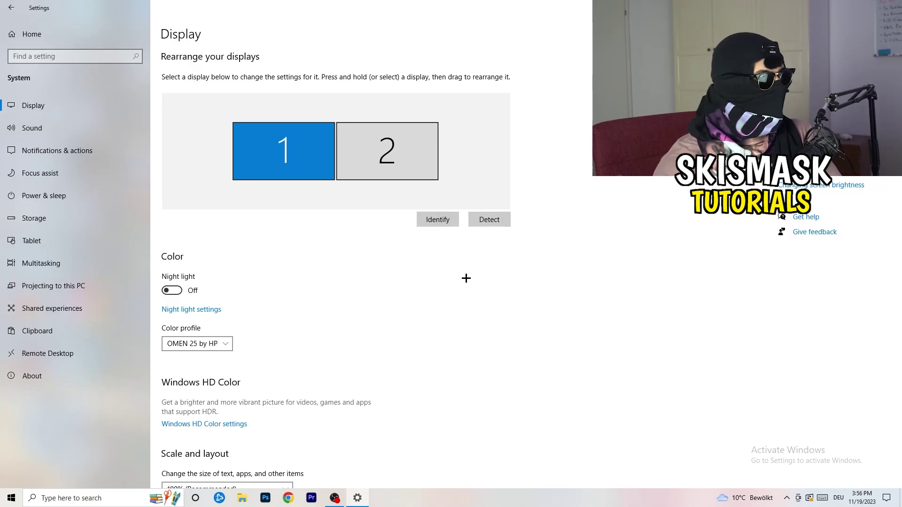
scroll(334, 231, down, 5)
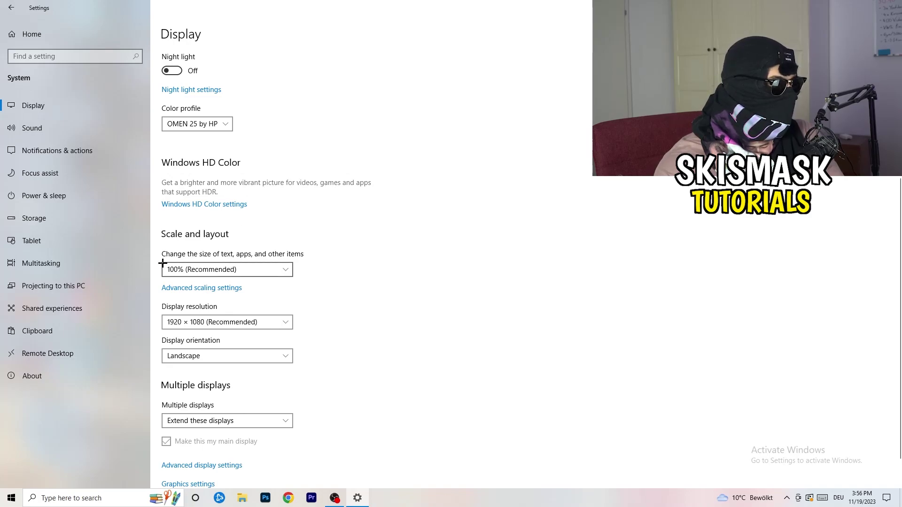
click(286, 269)
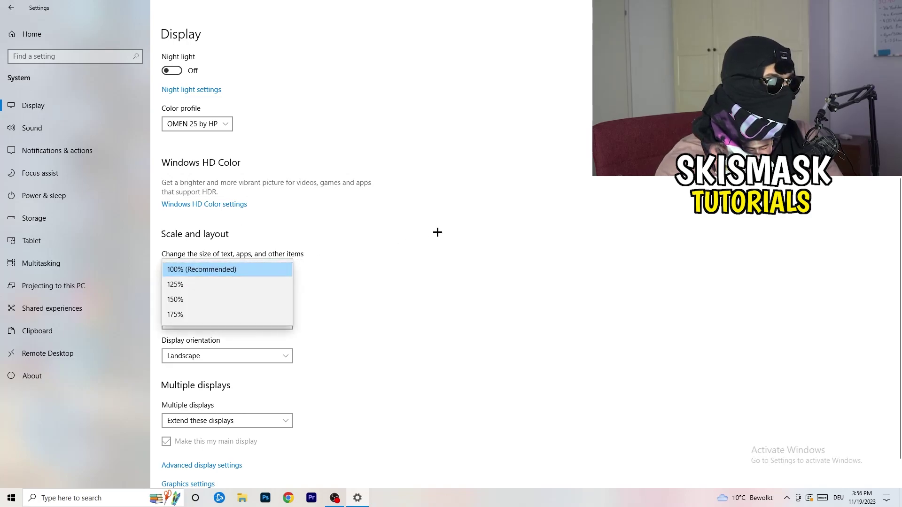
click(436, 234)
scroll(215, 254, down, 1)
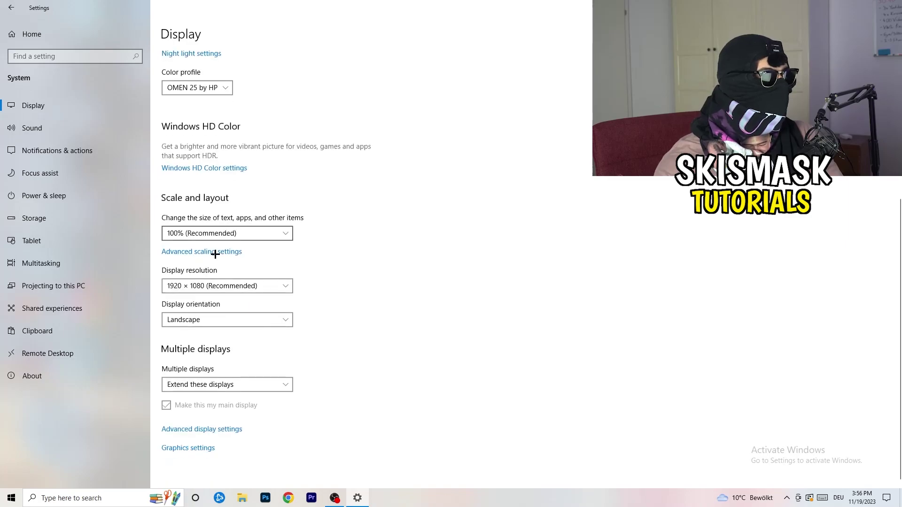
click(277, 285)
click(442, 252)
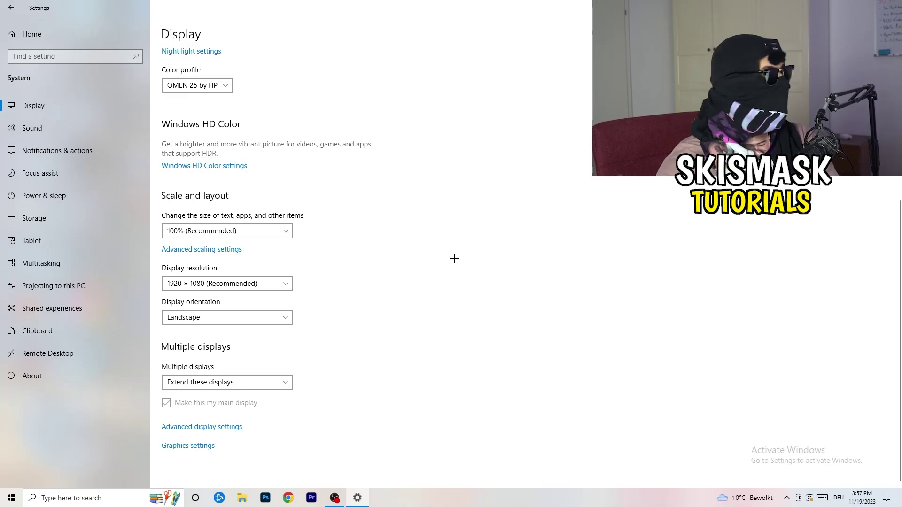
click(63, 198)
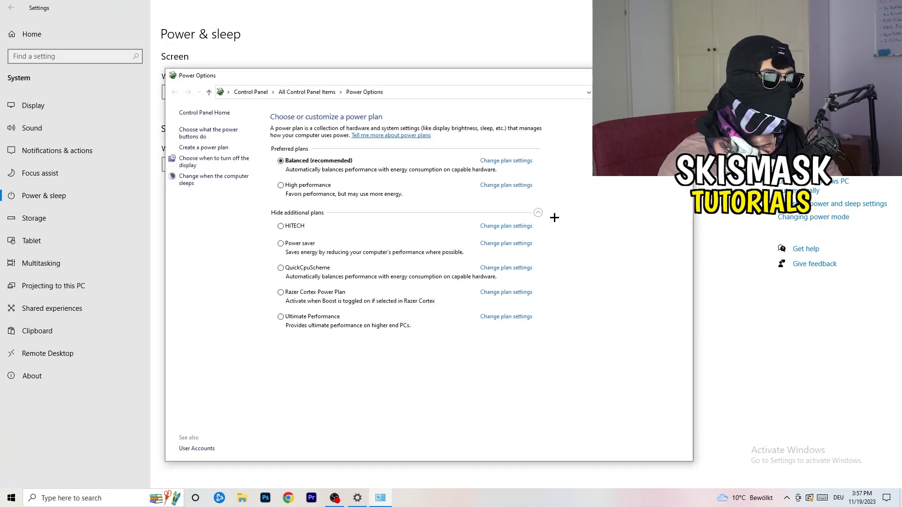
Collapse and re-expand the additional power plans, keep Balanced, and close Power Options.
click(539, 213)
click(538, 213)
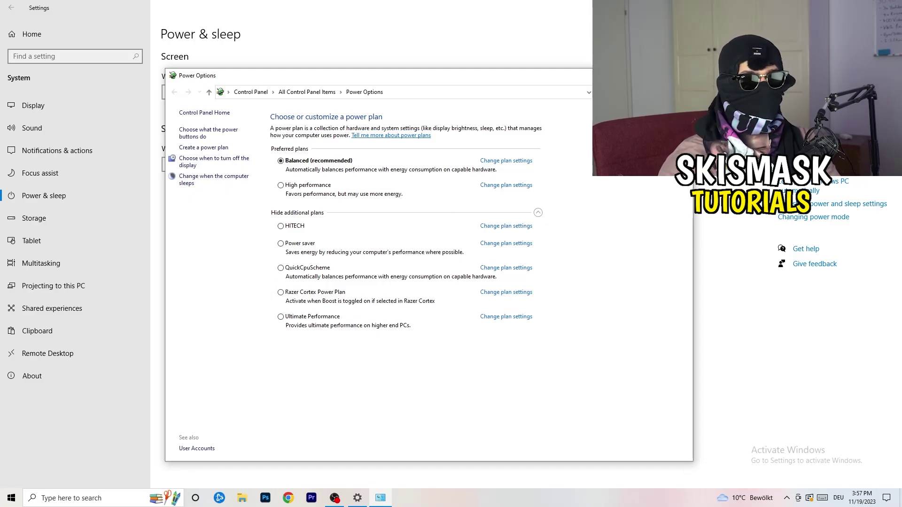
click(682, 75)
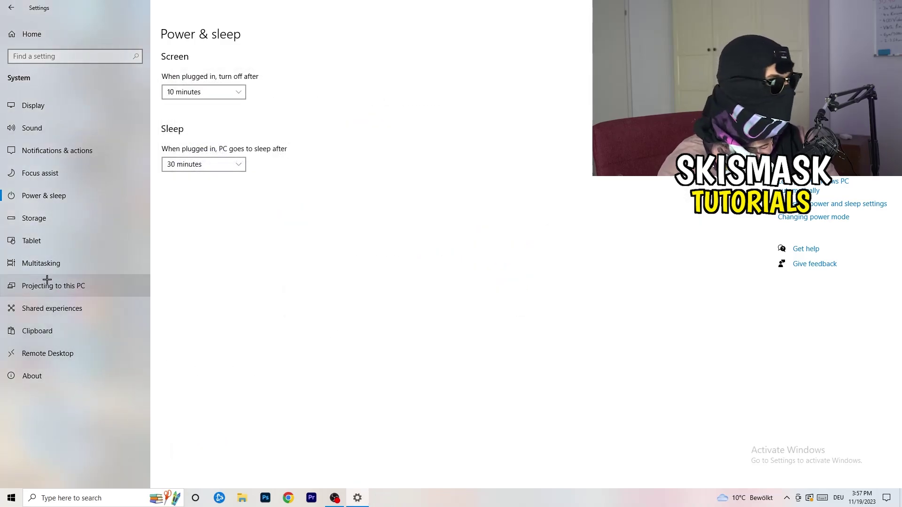
Confirm Storage Sense is on and set to run every week, then close Settings.
click(55, 219)
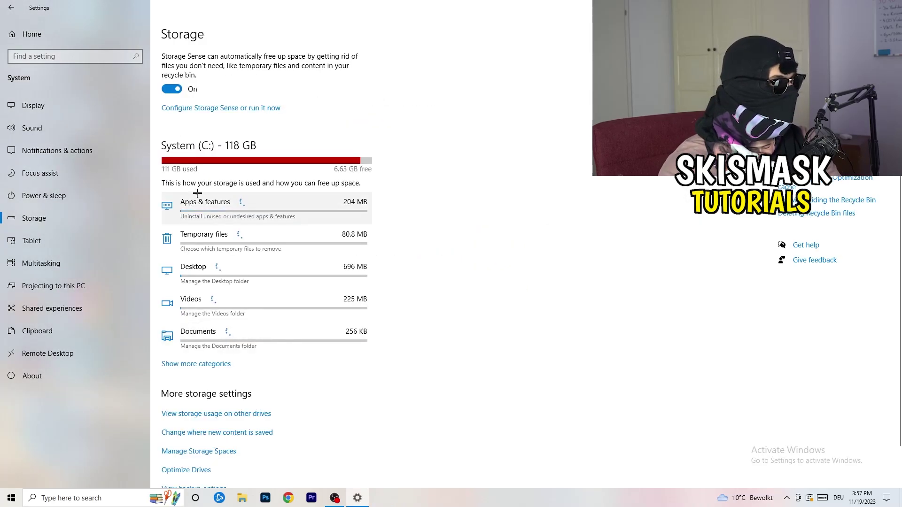
click(201, 111)
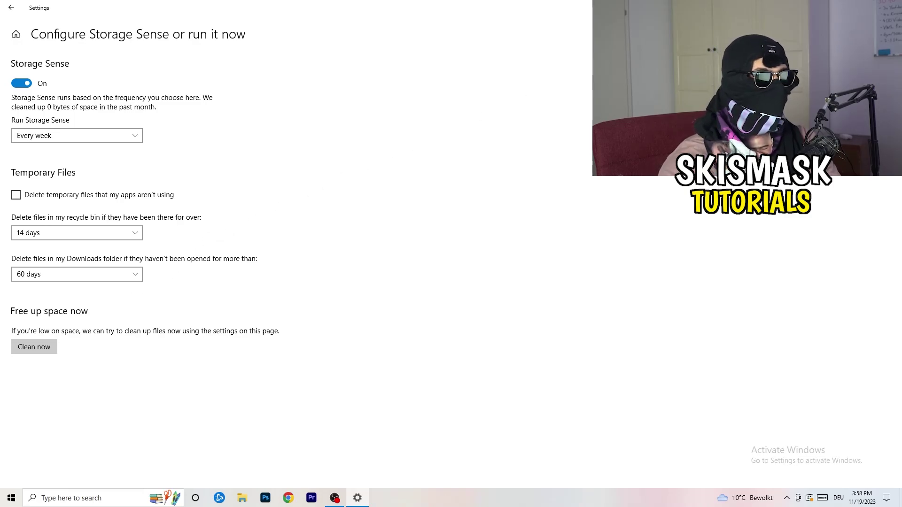
click(891, 6)
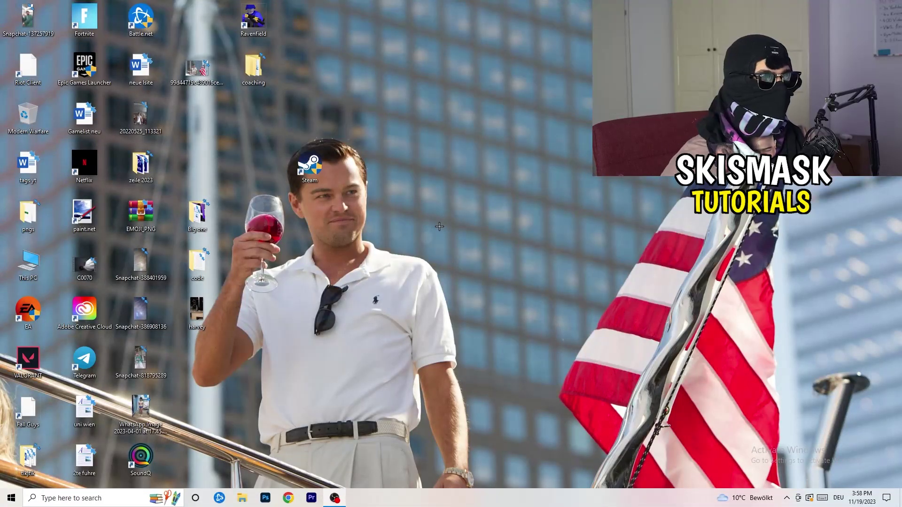